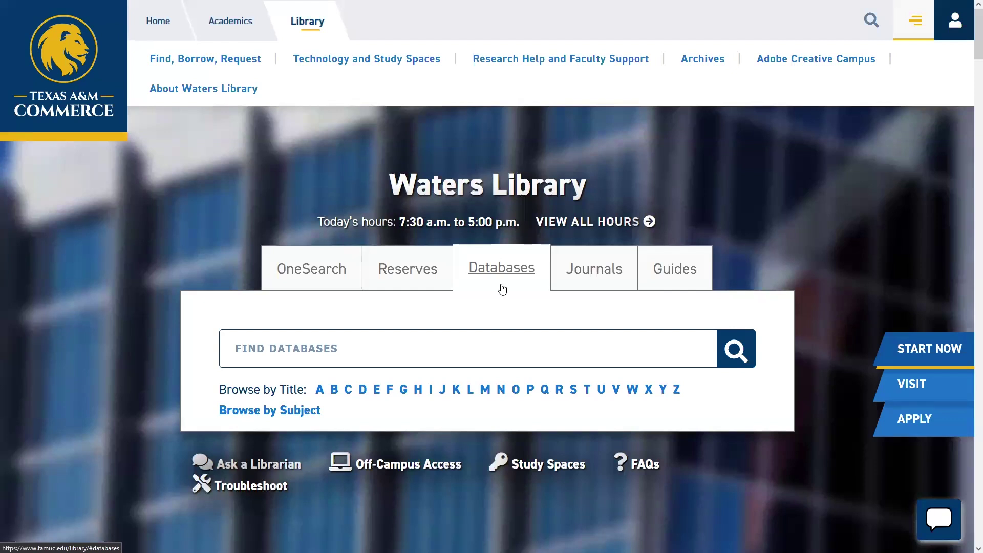
# Search the library's databases for "business" and look through the matching databases.
pyautogui.click(359, 348)
pyautogui.write('business')
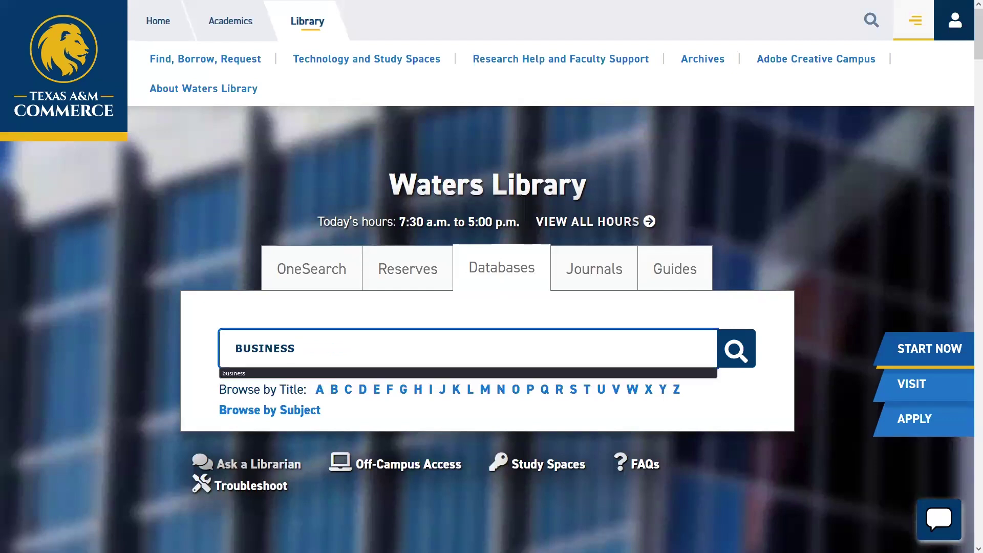
pyautogui.press('Return')
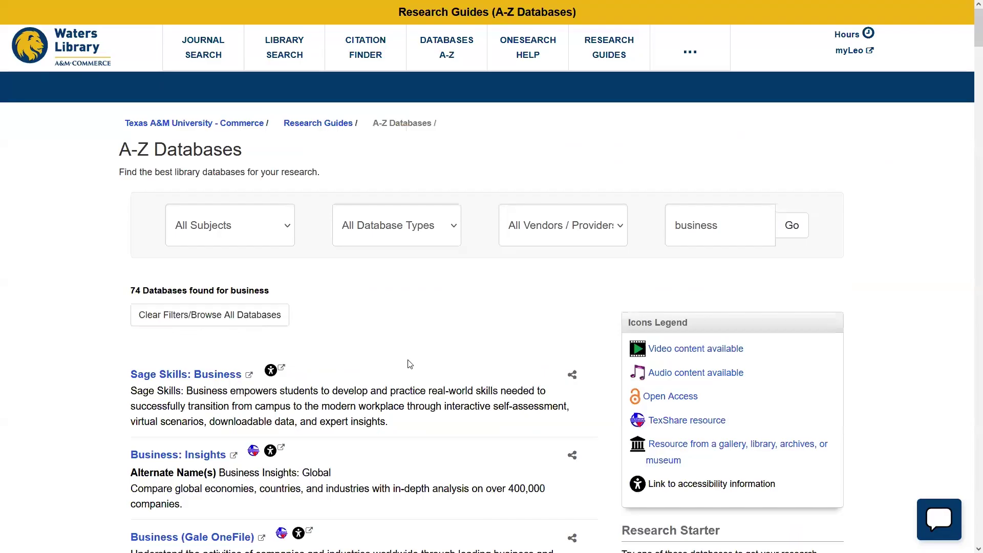
pyautogui.scroll(-3, 409, 365)
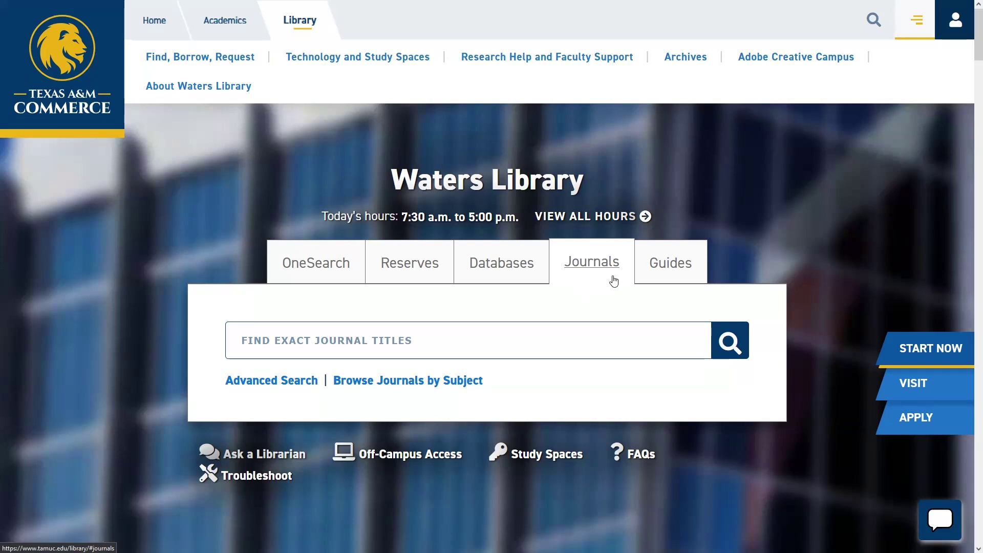
# Open the page for browsing journals by subject and look over its subject list.
pyautogui.click(448, 388)
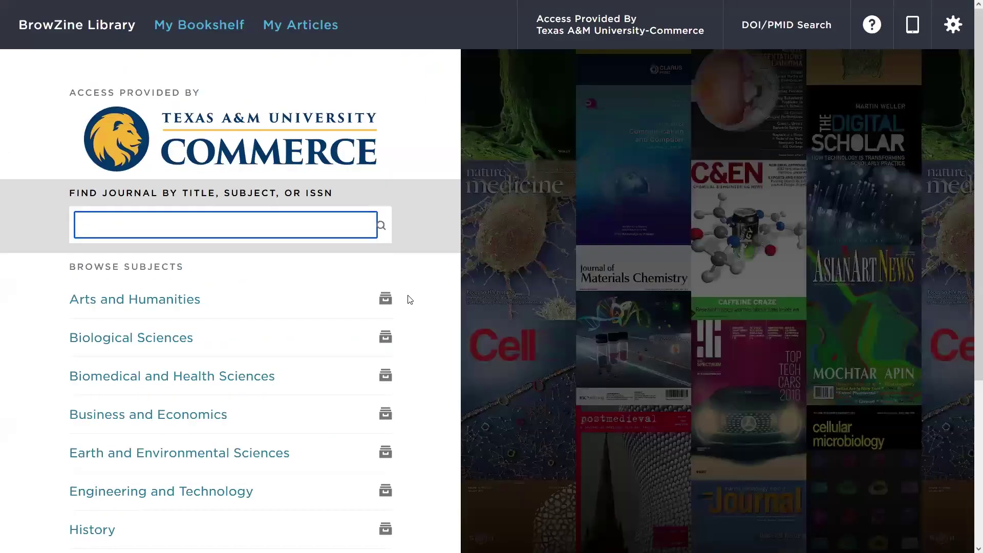
pyautogui.scroll(-2, 409, 278)
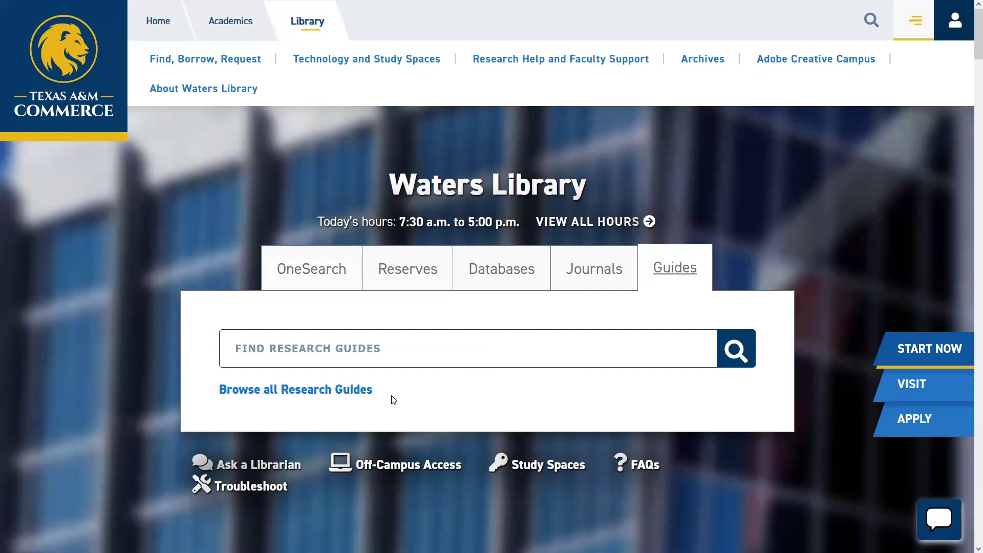
# Browse all research guides, search them for "onesearch" and open the Getting Started with OneSearch guide.
pyautogui.click(324, 395)
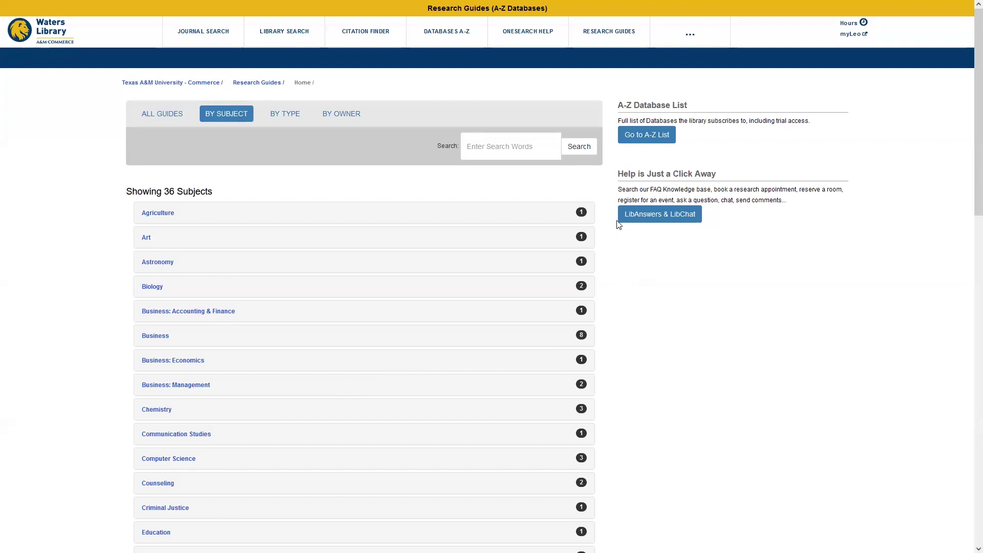
pyautogui.click(513, 150)
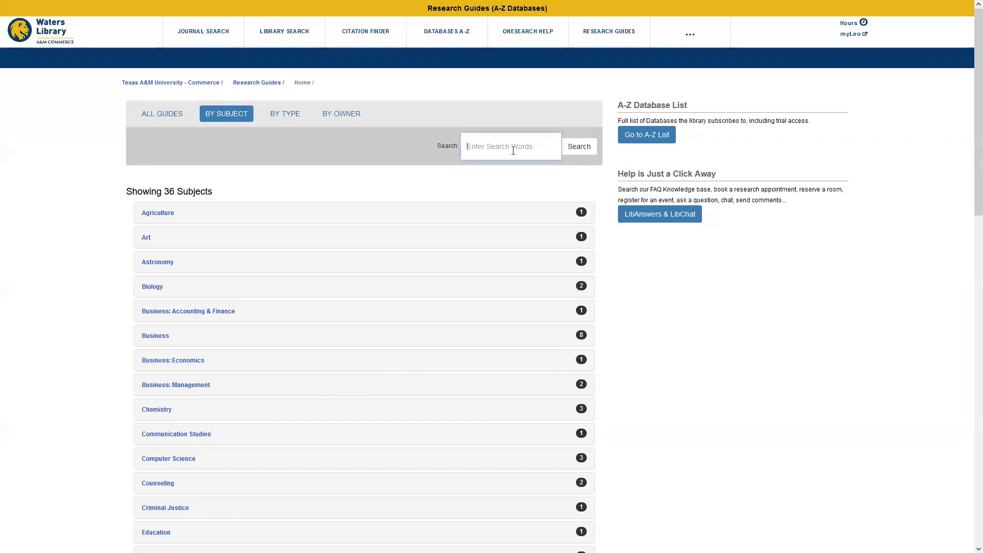
pyautogui.write('onesearch')
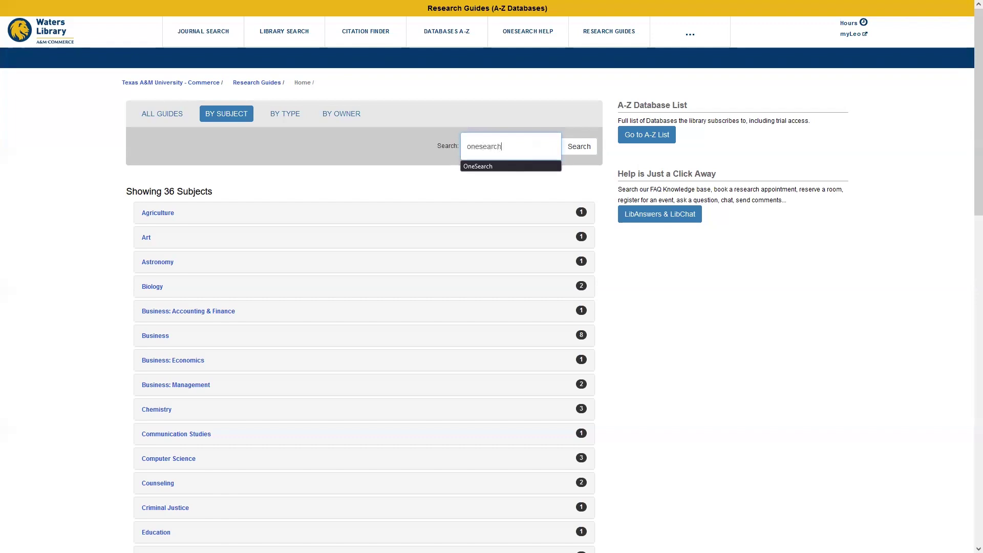
pyautogui.press('Return')
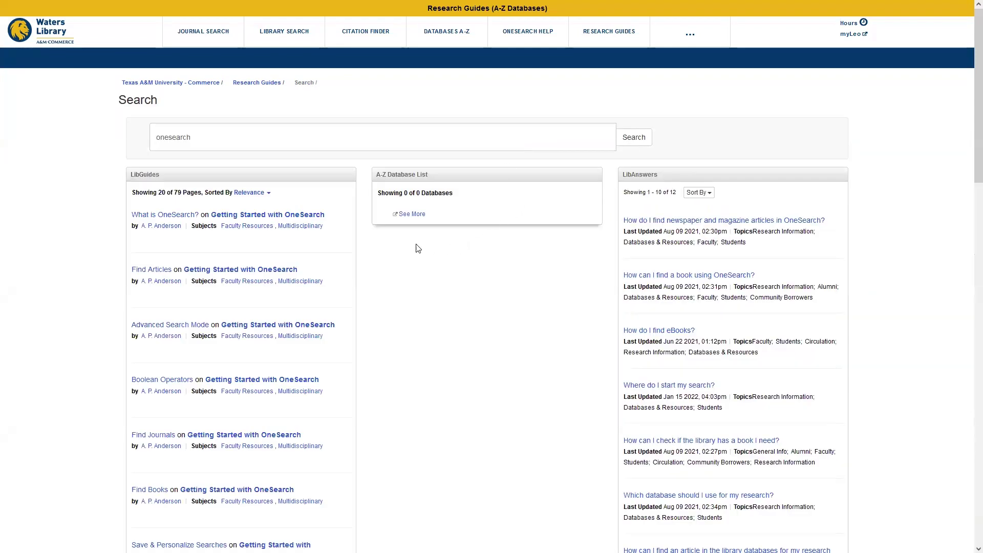
pyautogui.click(318, 219)
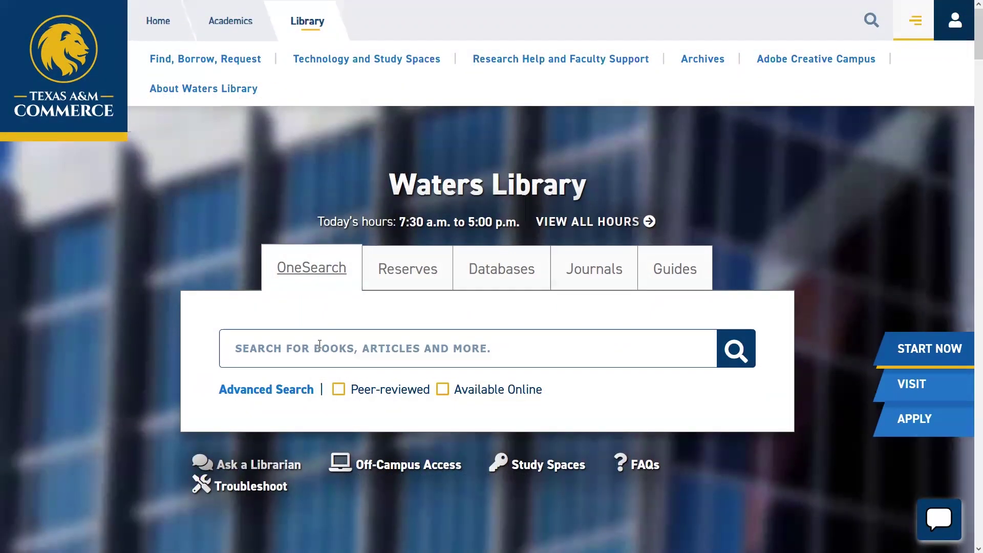
# Search the library's OneSearch for "laboratory safety".
pyautogui.click(319, 344)
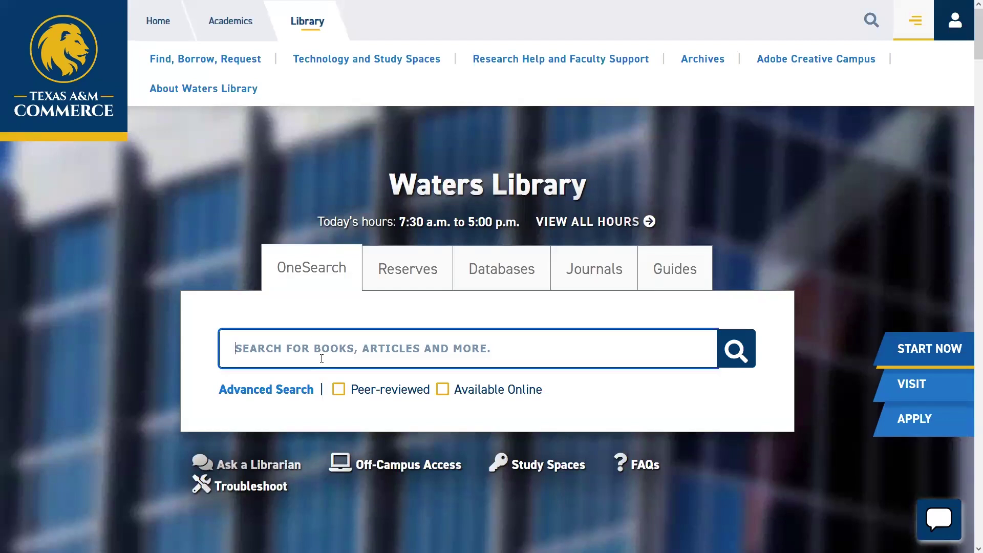
pyautogui.write('lab')
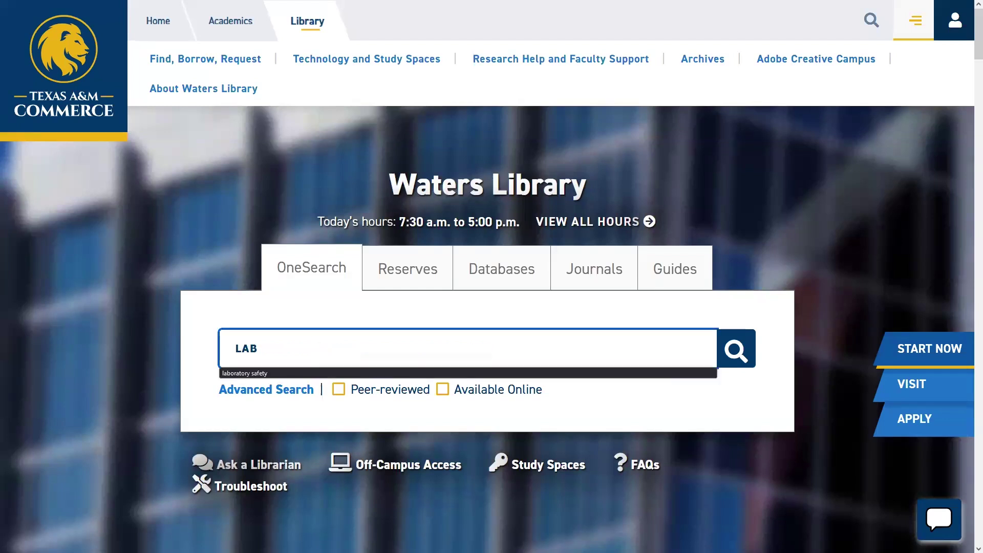
pyautogui.write('oratory safe')
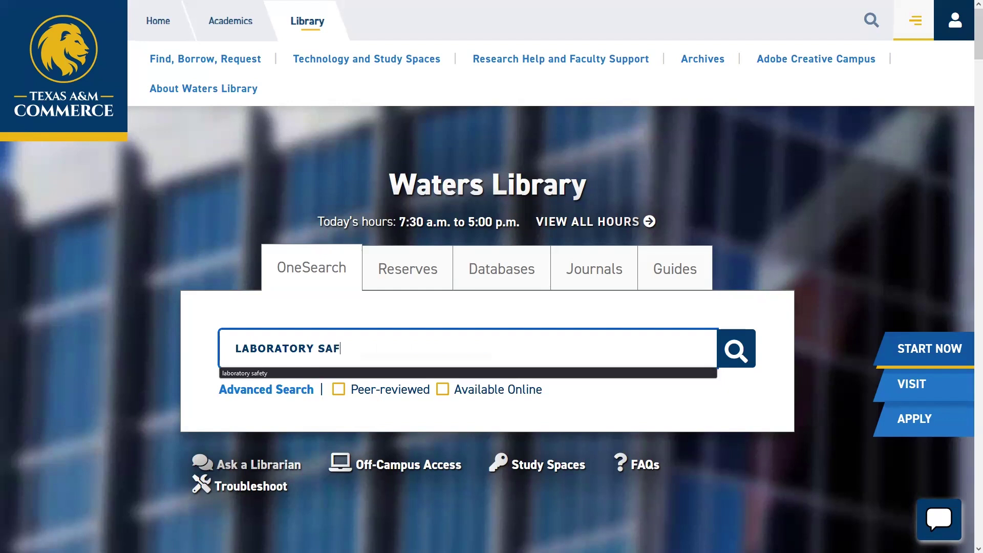
pyautogui.write('ty')
pyautogui.click(736, 350)
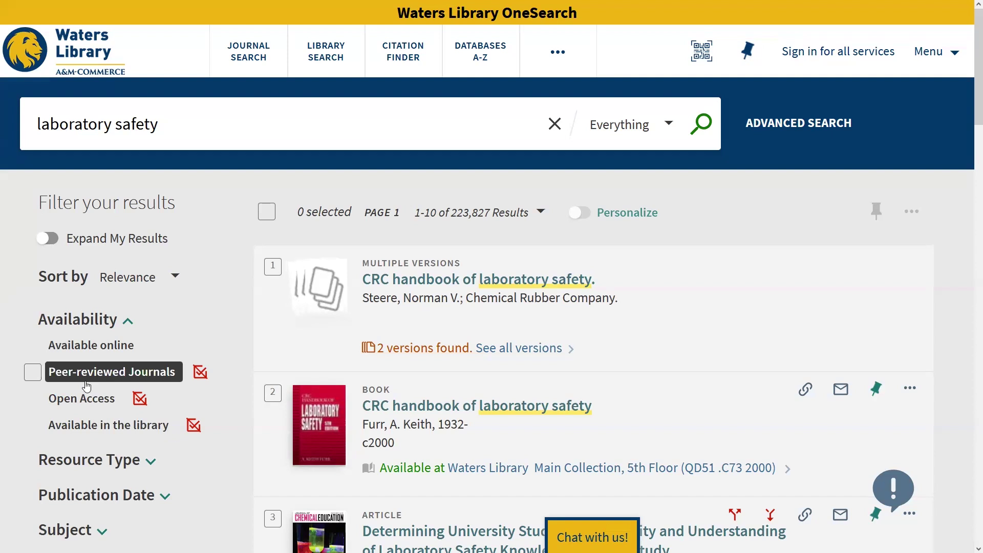
# Exclude Retracted Publications from the search results under the resource type filters.
pyautogui.click(129, 323)
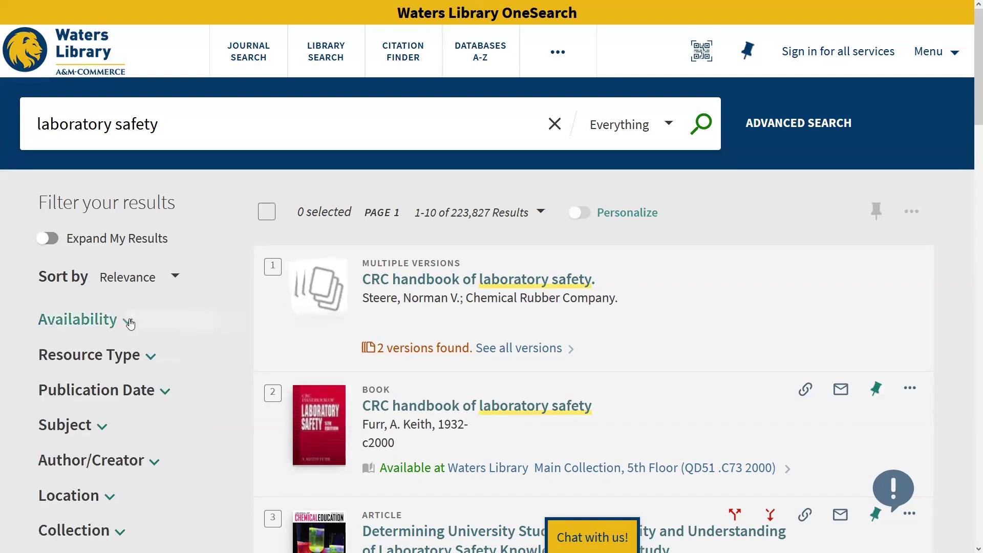
pyautogui.click(150, 358)
pyautogui.scroll(-2, 103, 331)
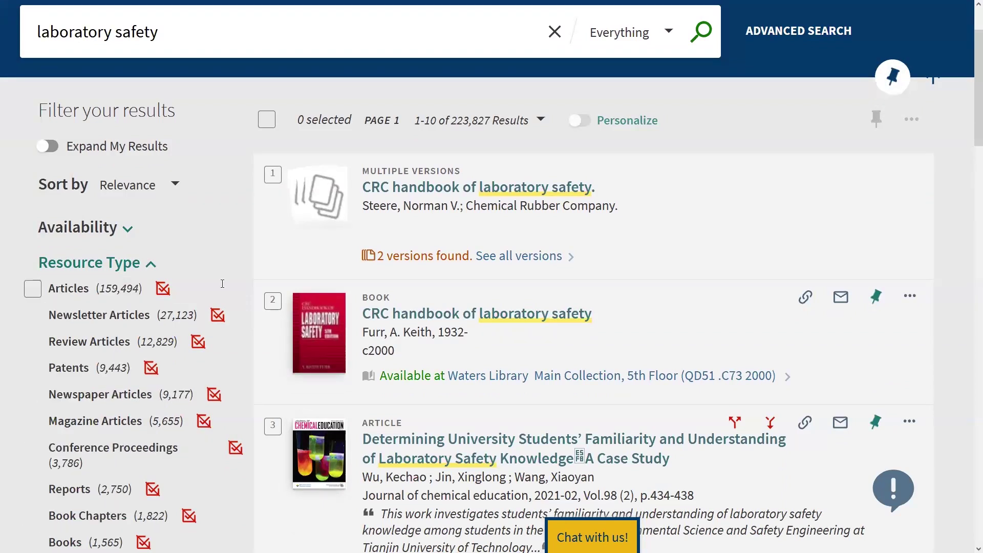
pyautogui.scroll(-5, 222, 284)
pyautogui.scroll(-2, 154, 295)
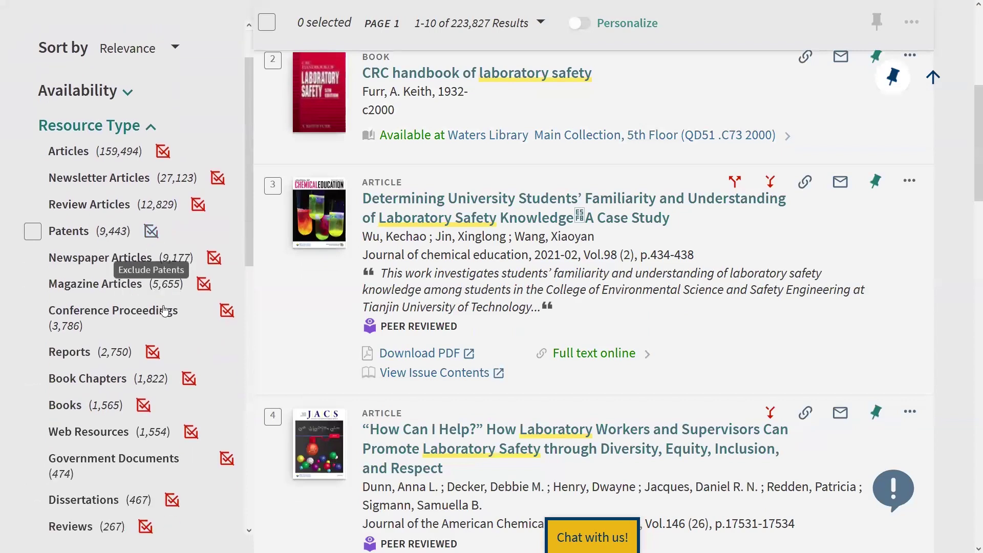
pyautogui.moveTo(249, 231); pyautogui.dragTo(243, 321)
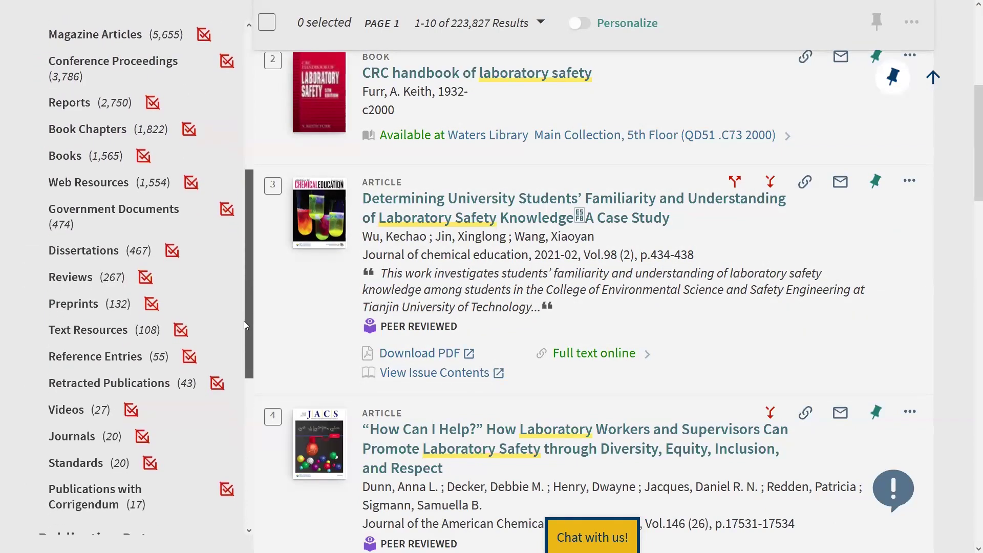
pyautogui.click(217, 383)
# Filter the results to the resource type Articles from Peer-reviewed Journals.
pyautogui.scroll(-5, 214, 382)
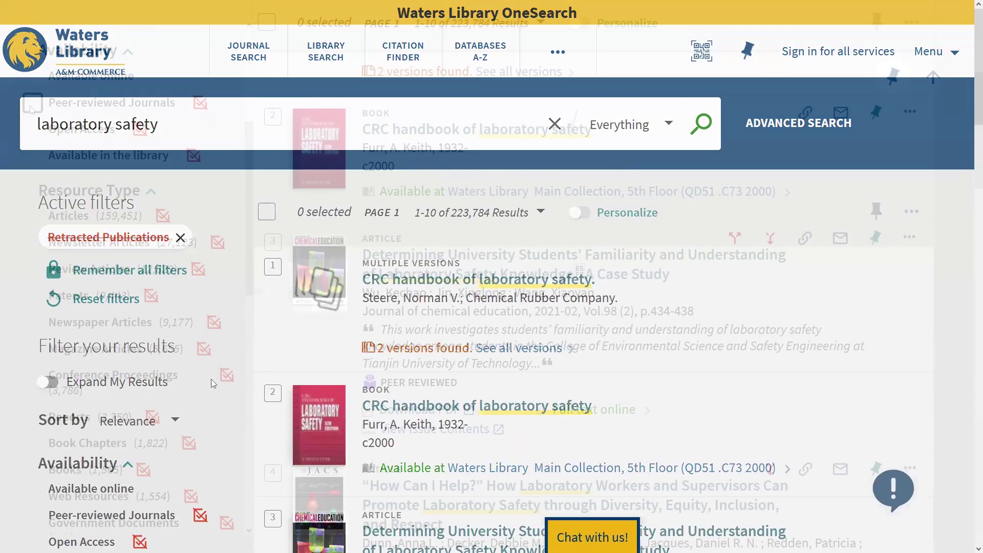
pyautogui.click(42, 102)
pyautogui.click(42, 215)
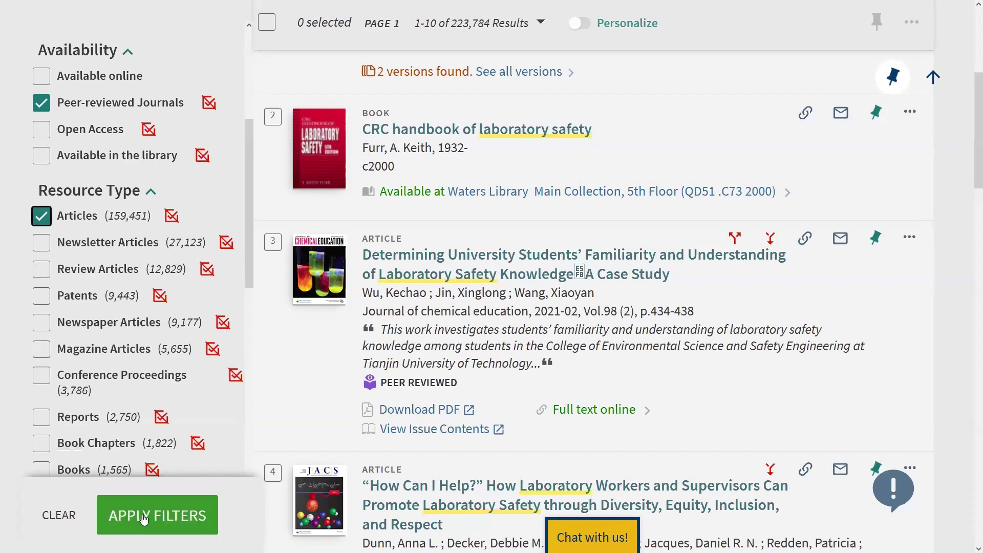
pyautogui.click(156, 530)
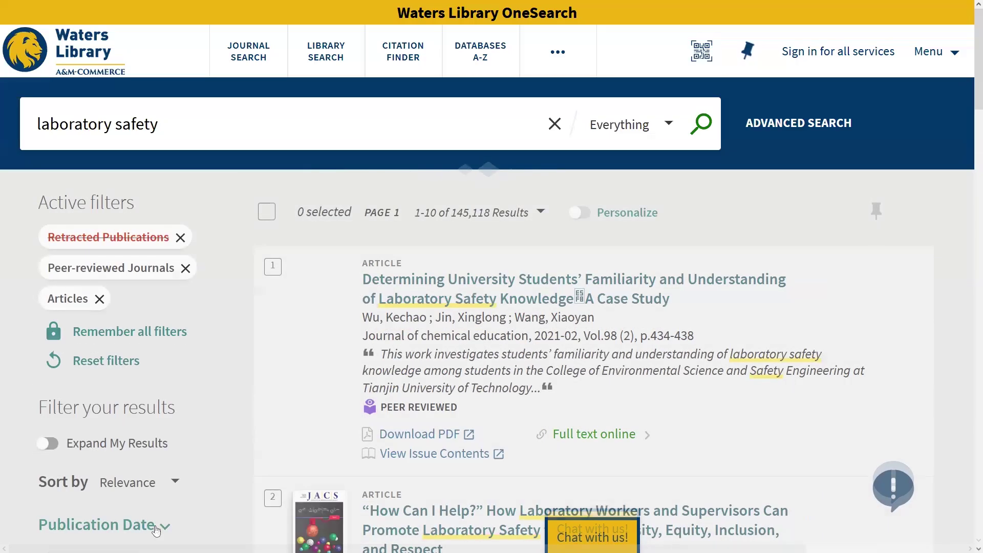
# Limit the results to publication years from 2020 to 2025.
pyautogui.scroll(-6, 229, 319)
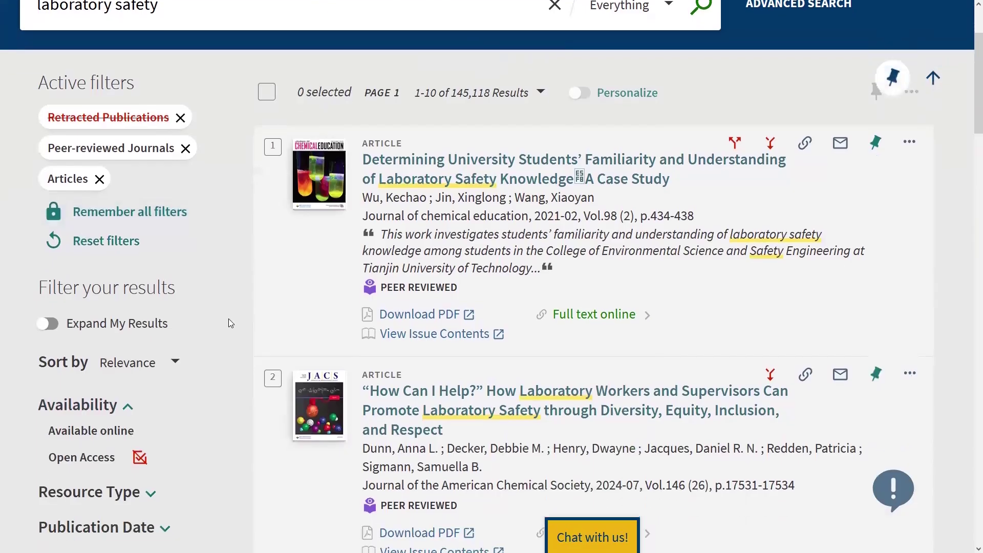
pyautogui.scroll(-3, 248, 317)
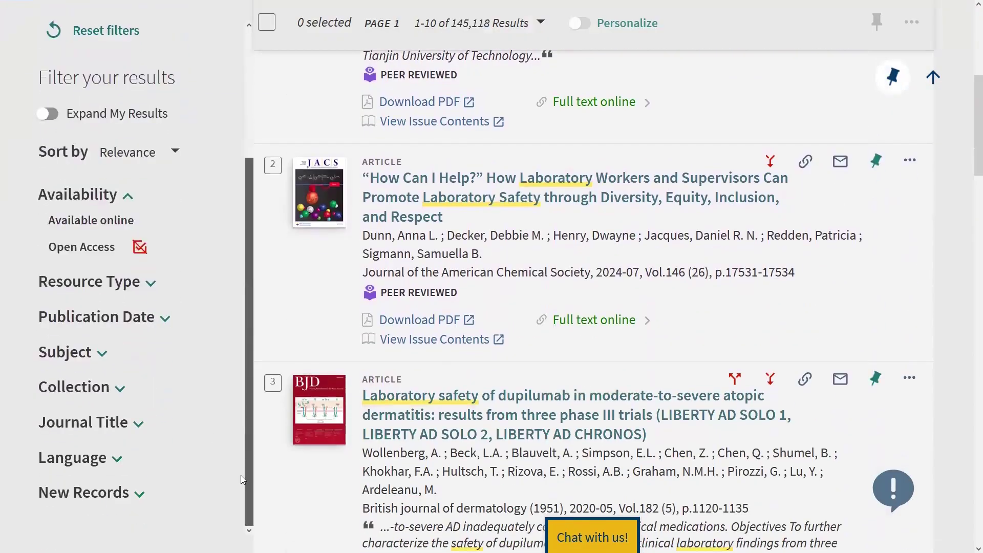
pyautogui.click(169, 321)
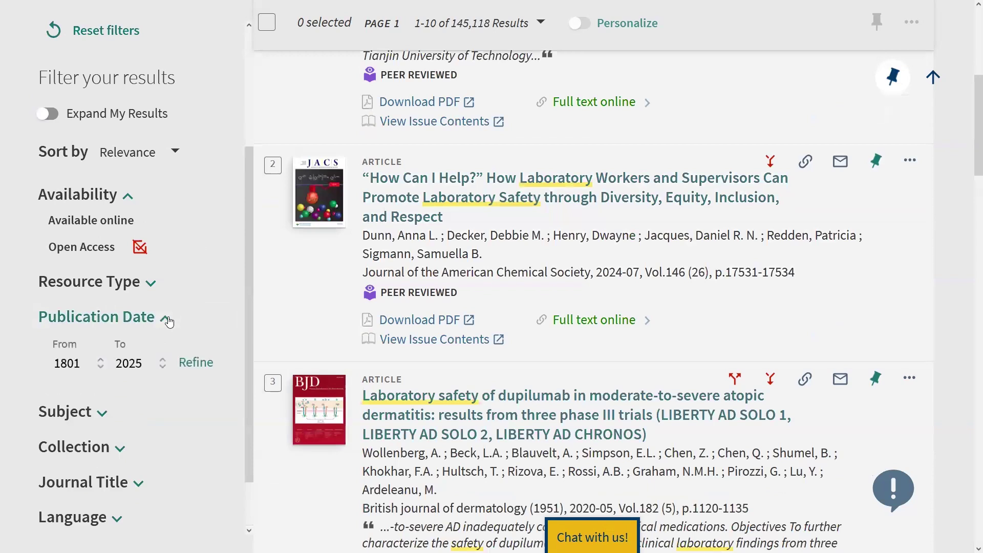
pyautogui.doubleClick(77, 363)
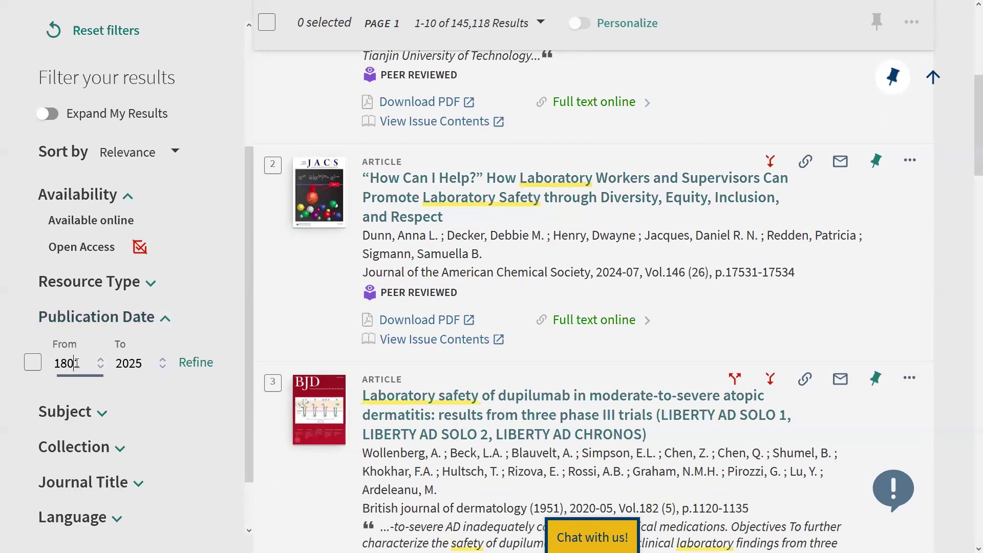
pyautogui.write('2020')
pyautogui.click(196, 363)
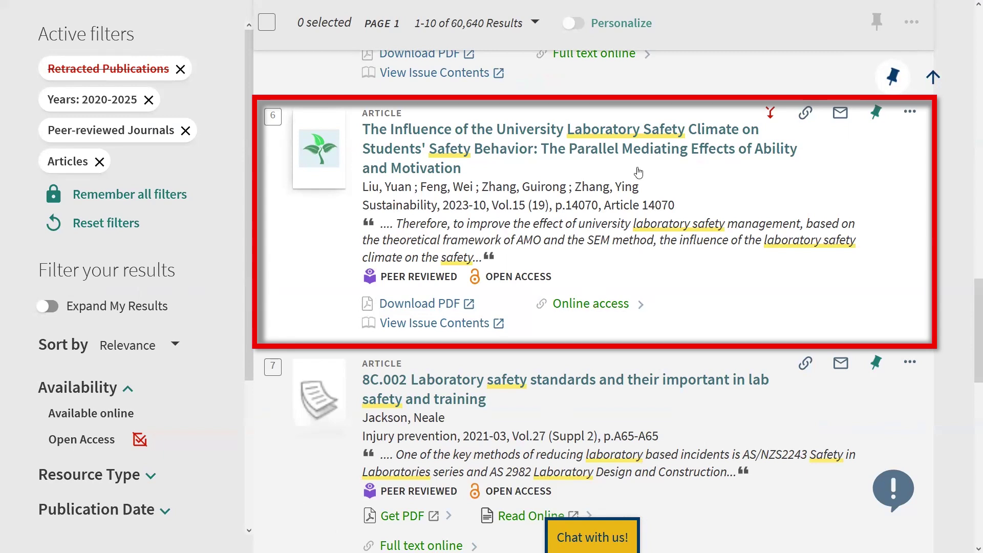
# Open the online access record of the 2023 Sustainability article on university laboratory safety climate and copy its permalink to the clipboard.
pyautogui.click(592, 305)
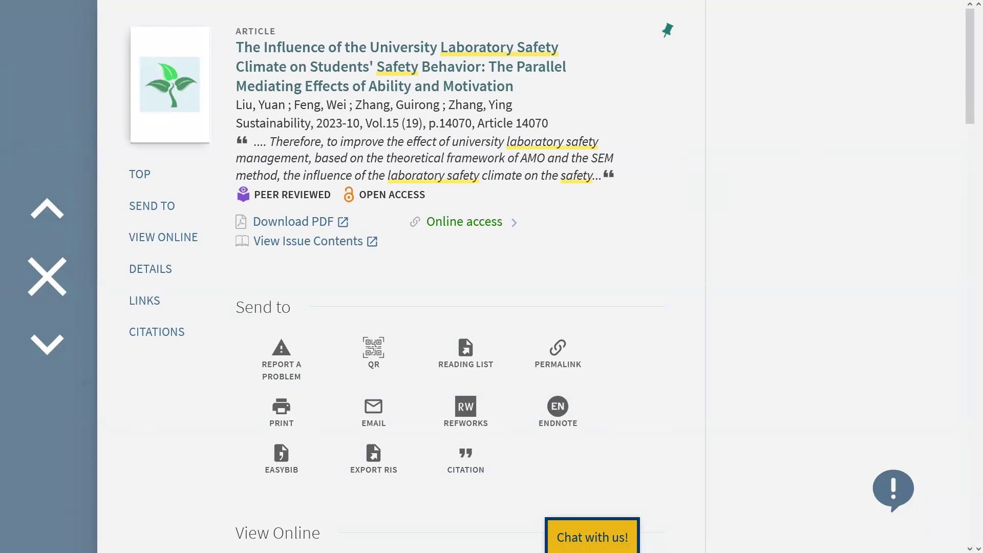
pyautogui.click(564, 352)
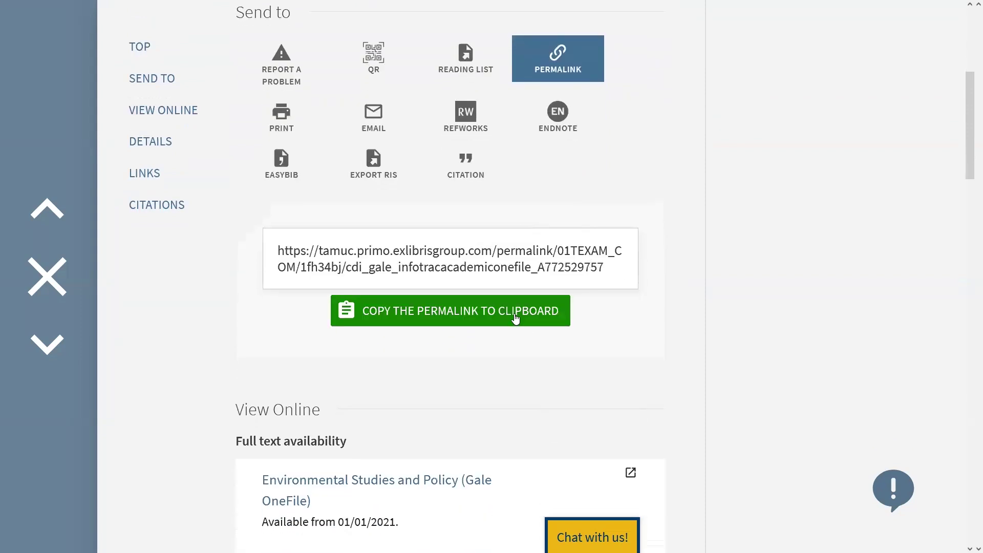
pyautogui.click(516, 318)
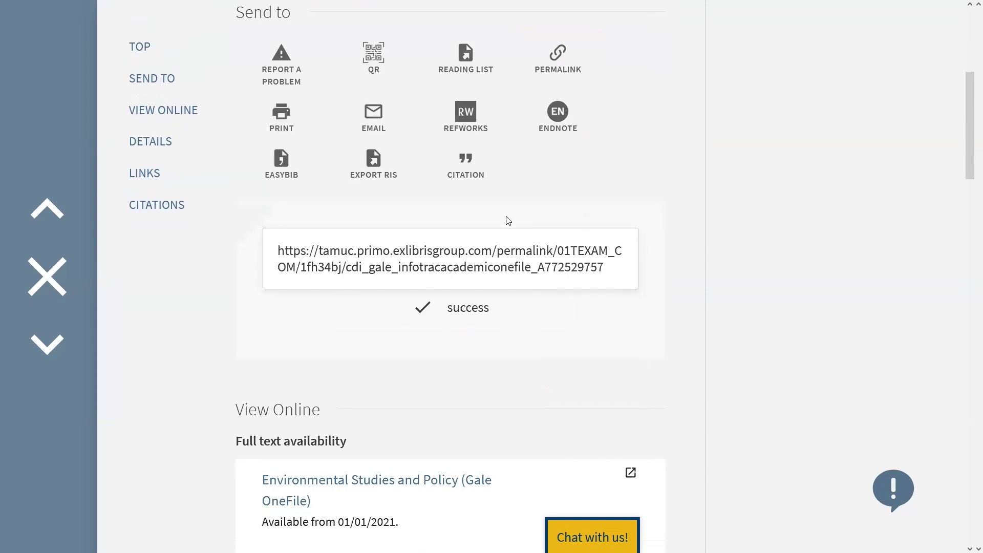
# Display the article's APA (7th edition) citation and copy it to the clipboard.
pyautogui.click(497, 175)
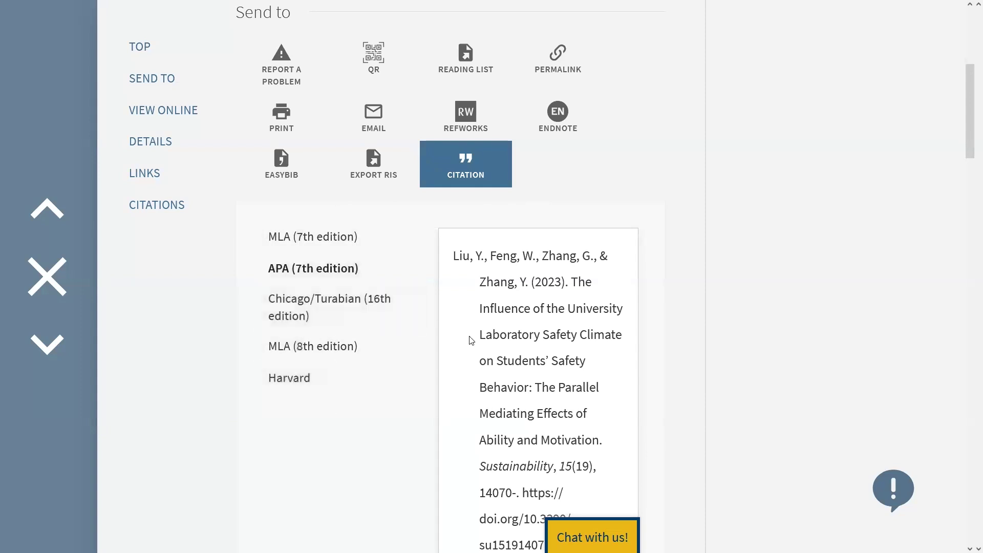
pyautogui.click(654, 323)
pyautogui.scroll(-2, 656, 322)
pyautogui.scroll(-2, 570, 445)
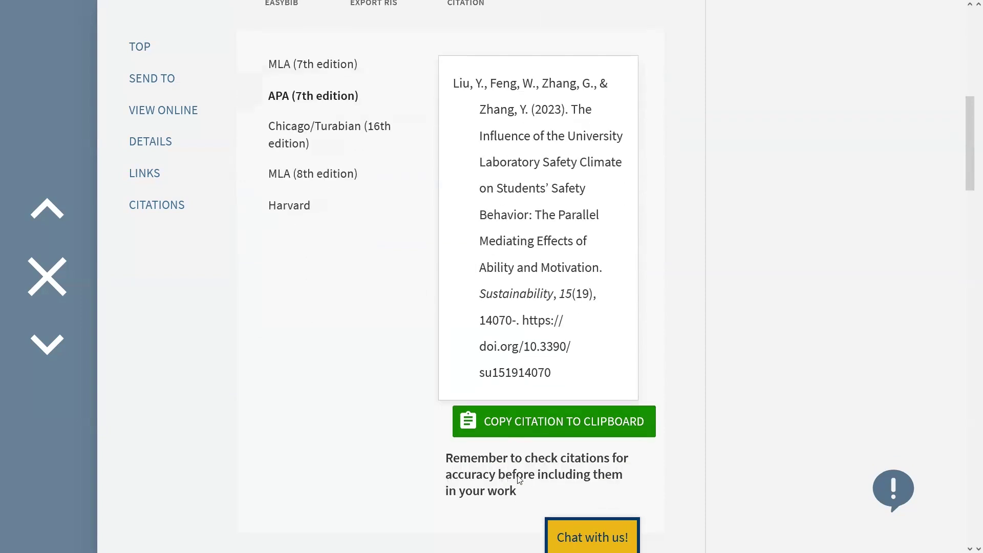
pyautogui.click(568, 408)
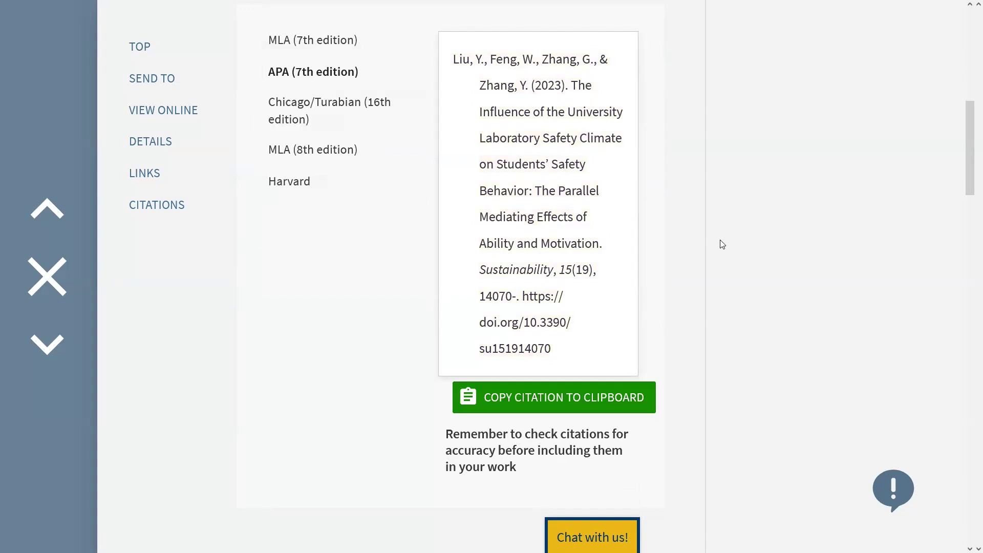
# Open the article's full text in ProQuest Central, signing in with the university username and password.
pyautogui.scroll(-8, 722, 244)
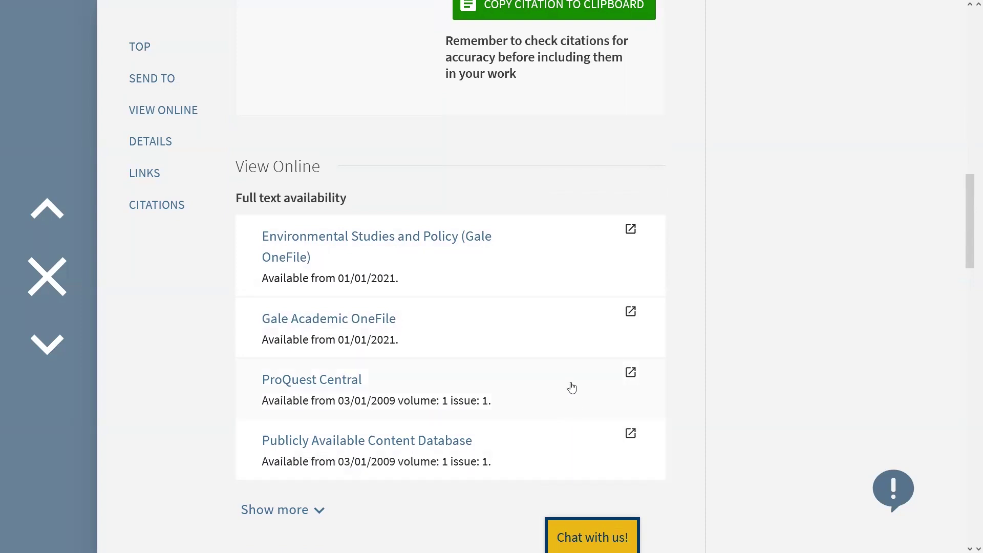
pyautogui.click(327, 384)
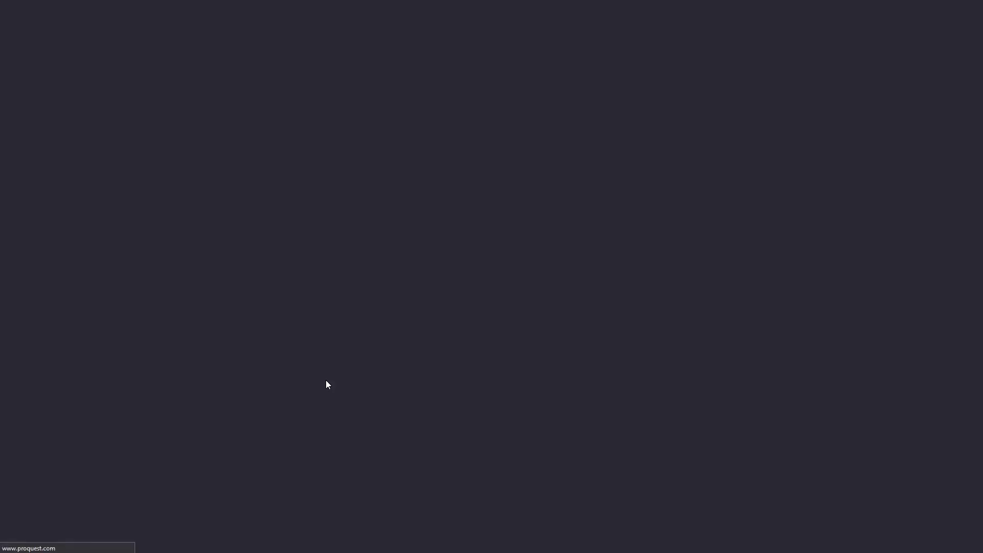
pyautogui.click(350, 278)
pyautogui.write('la')
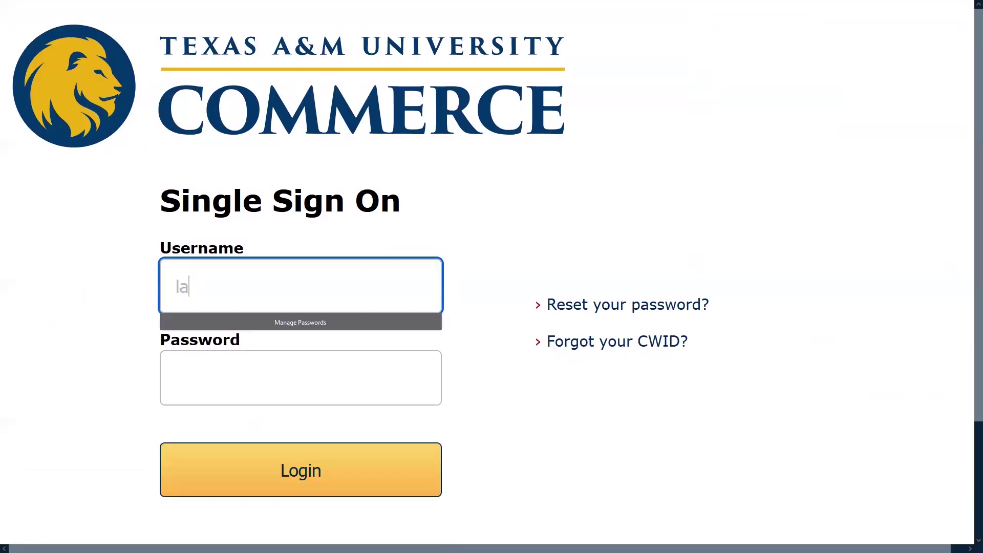
pyautogui.write('stnamefirstname')
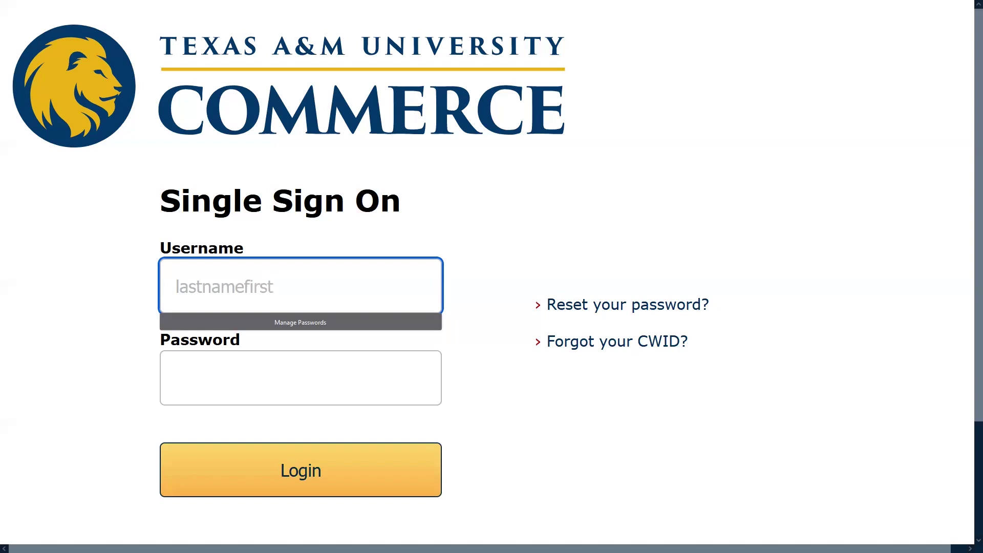
pyautogui.click(343, 377)
pyautogui.write('*****')
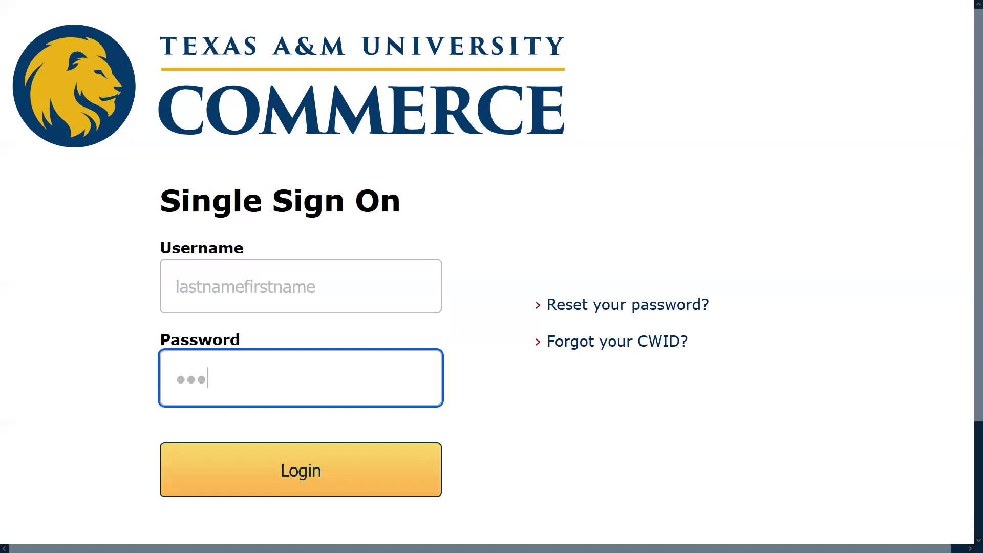
pyautogui.write('******')
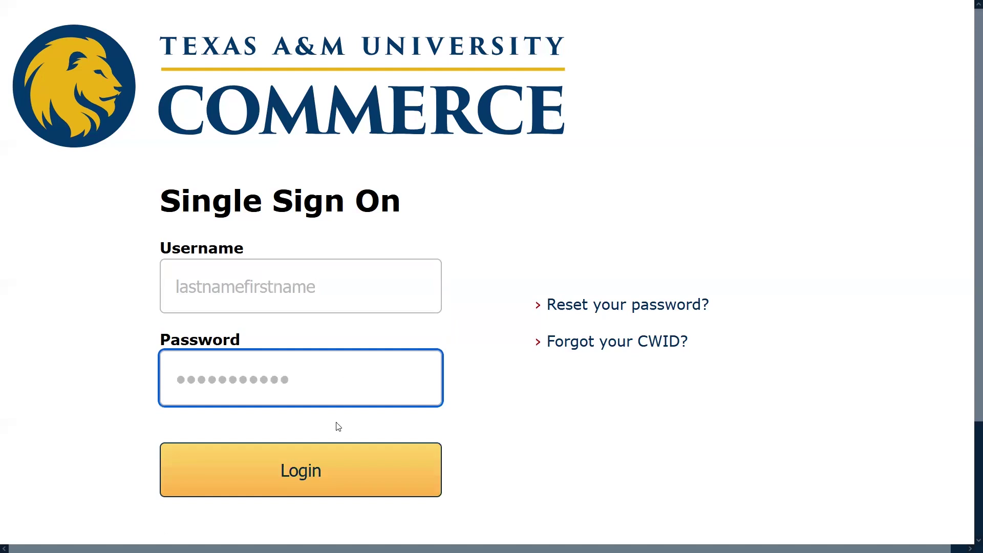
pyautogui.click(336, 491)
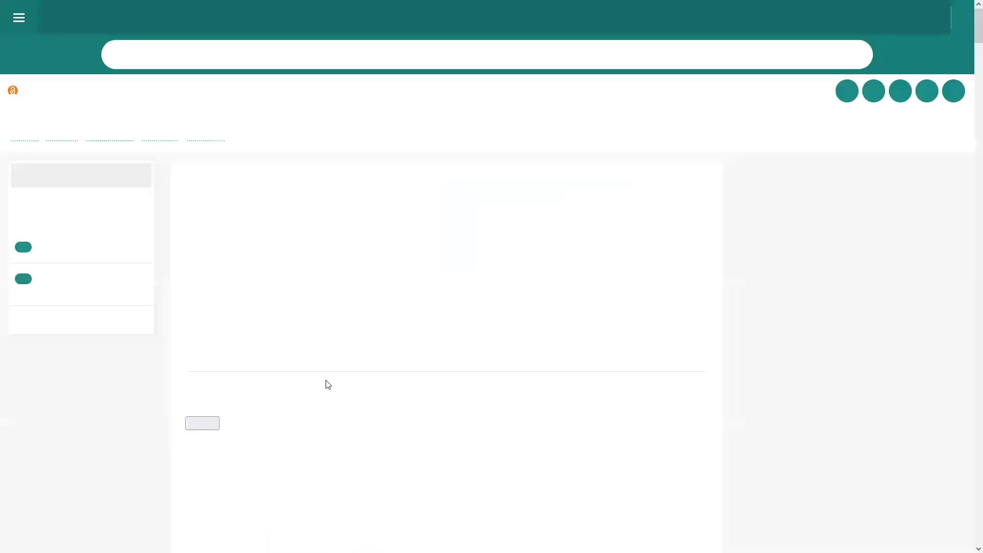